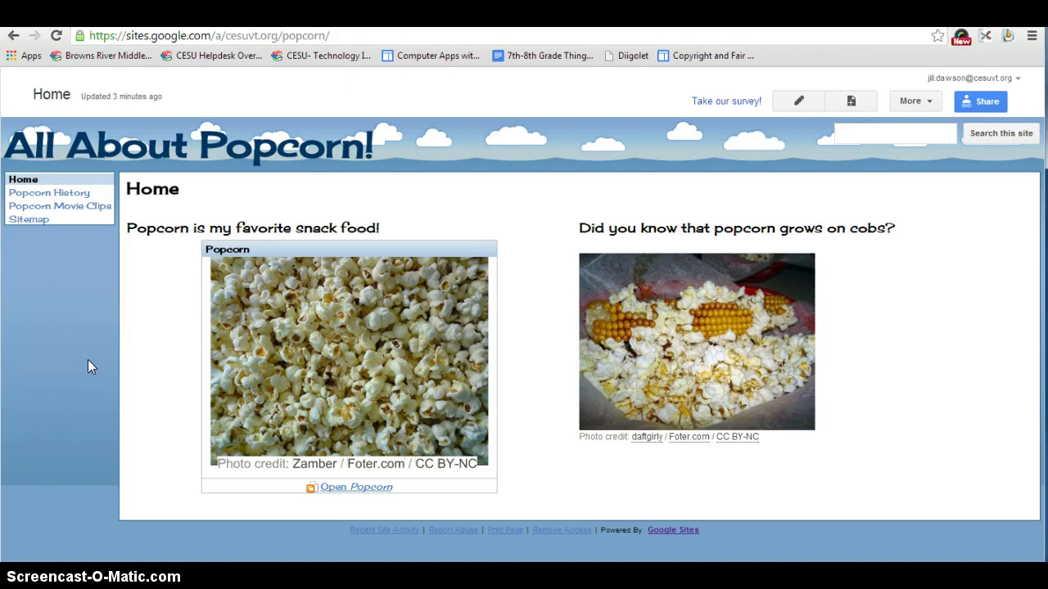
Open the popcorn site's management settings for themes, colors and fonts
left_click(928, 102)
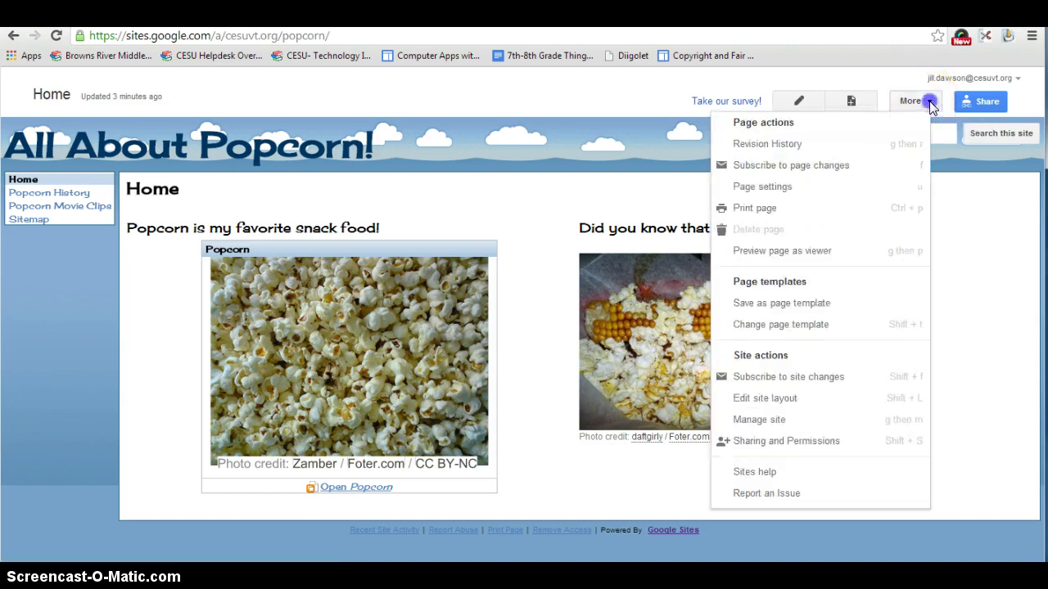
left_click(773, 424)
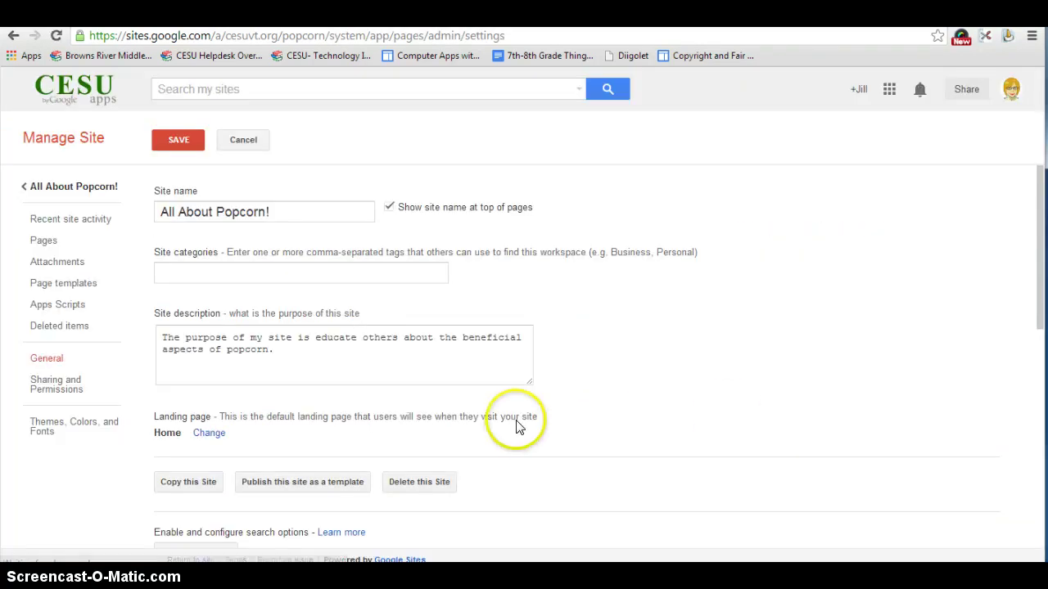
left_click(79, 427)
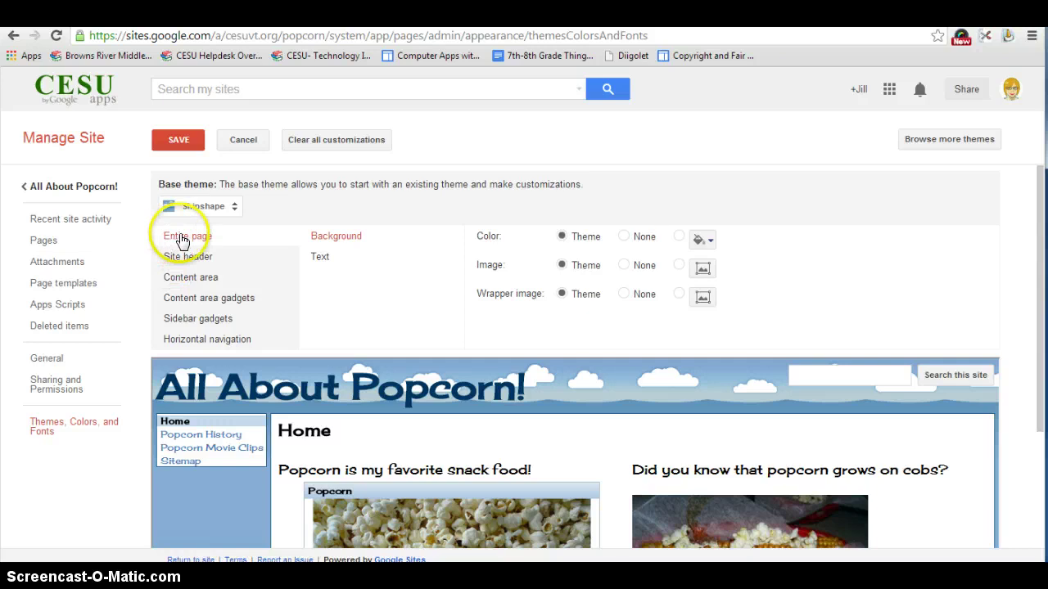
Set the entire page's background wrapper image to the Popcorn picture and check the result in the site preview
left_click(347, 240)
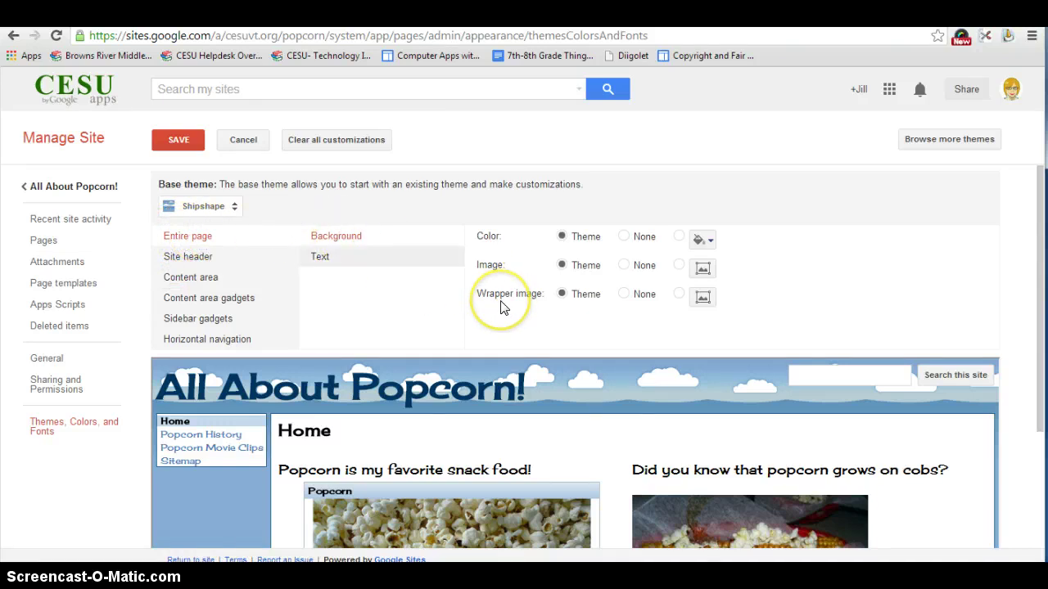
left_click(679, 295)
left_click(702, 299)
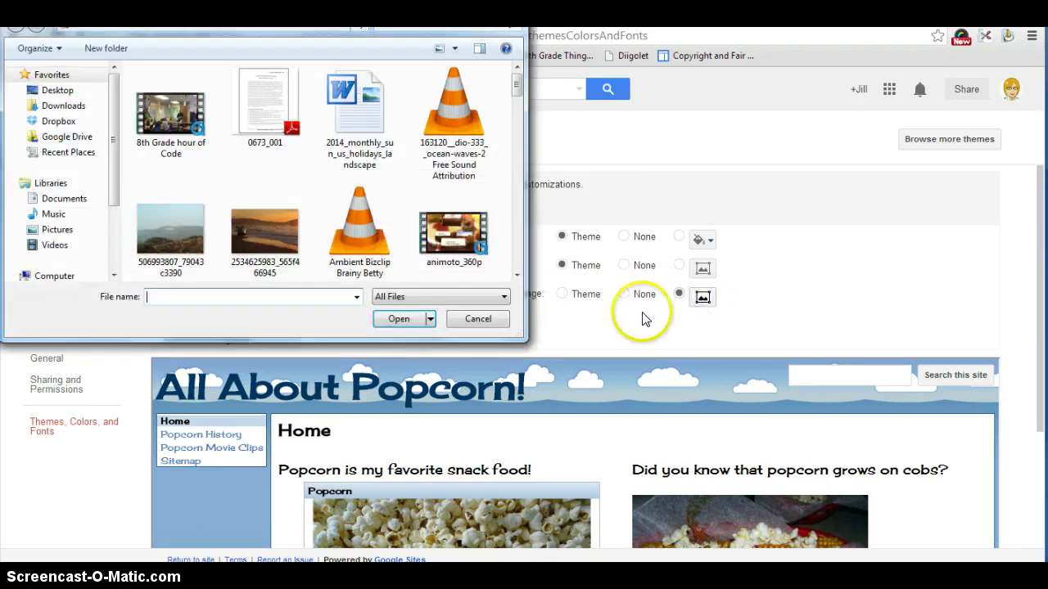
left_click_drag(517, 83, 519, 234)
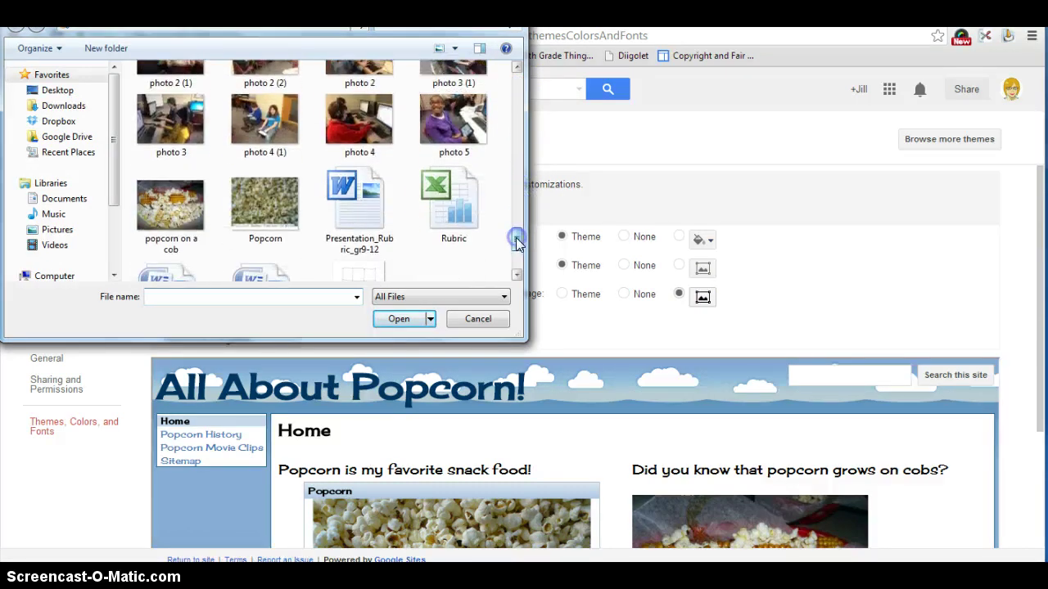
left_click(344, 211)
left_click(262, 208)
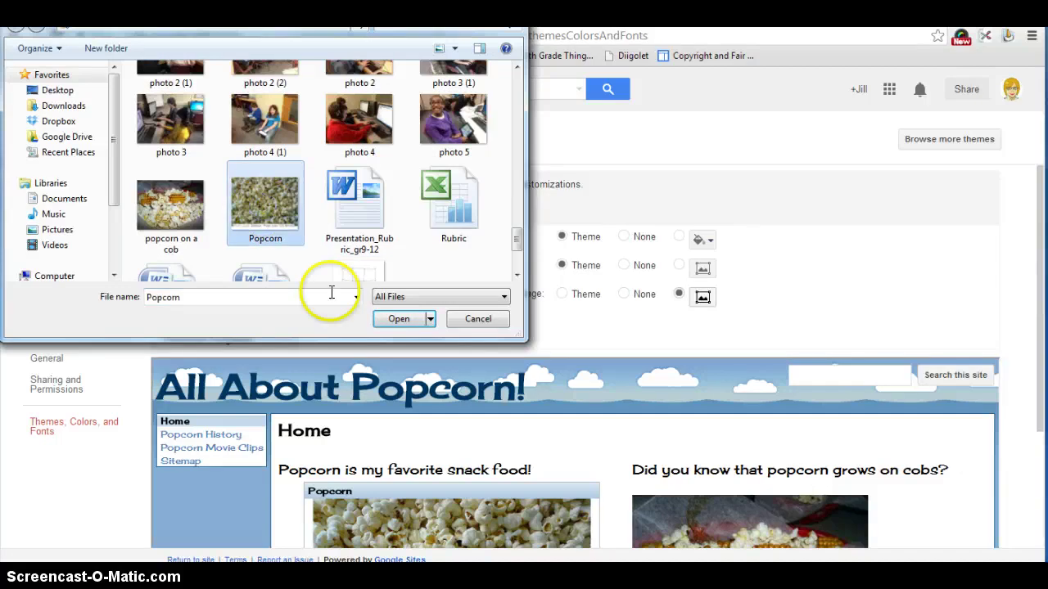
left_click(398, 319)
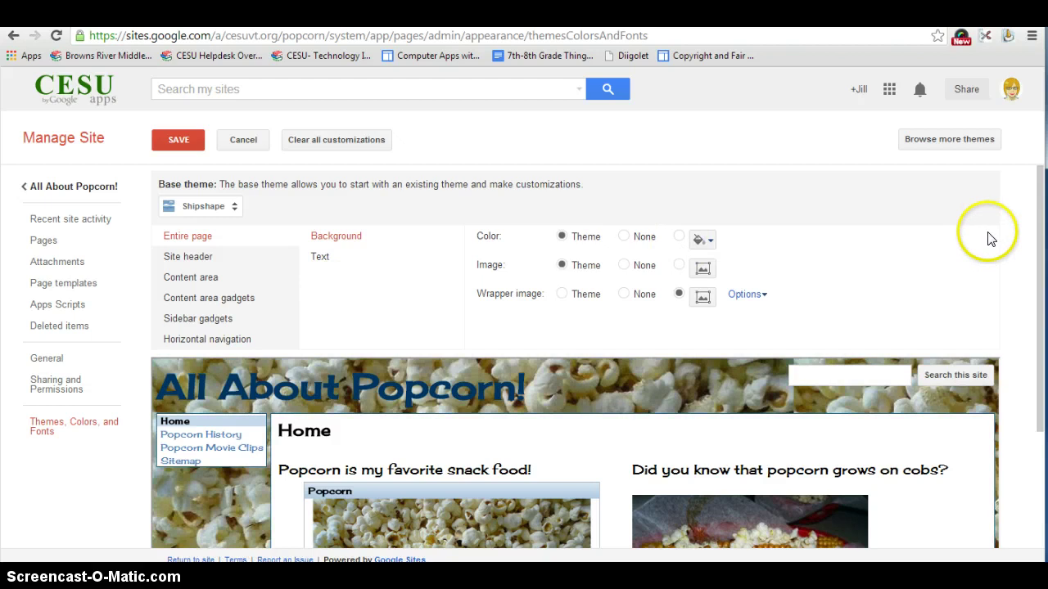
left_click_drag(1038, 209, 1043, 381)
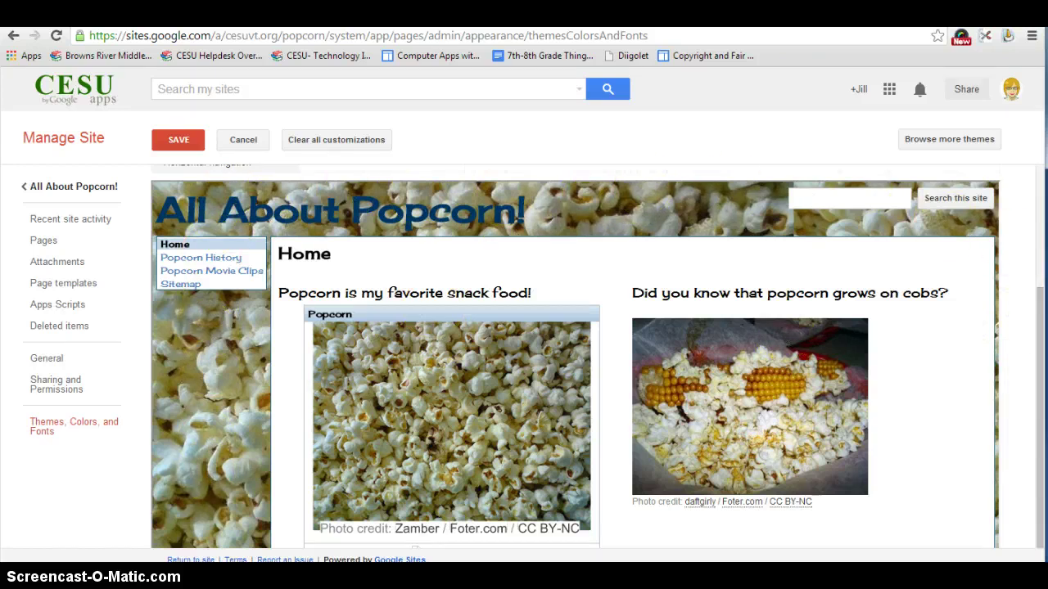
left_click_drag(1036, 315, 1040, 168)
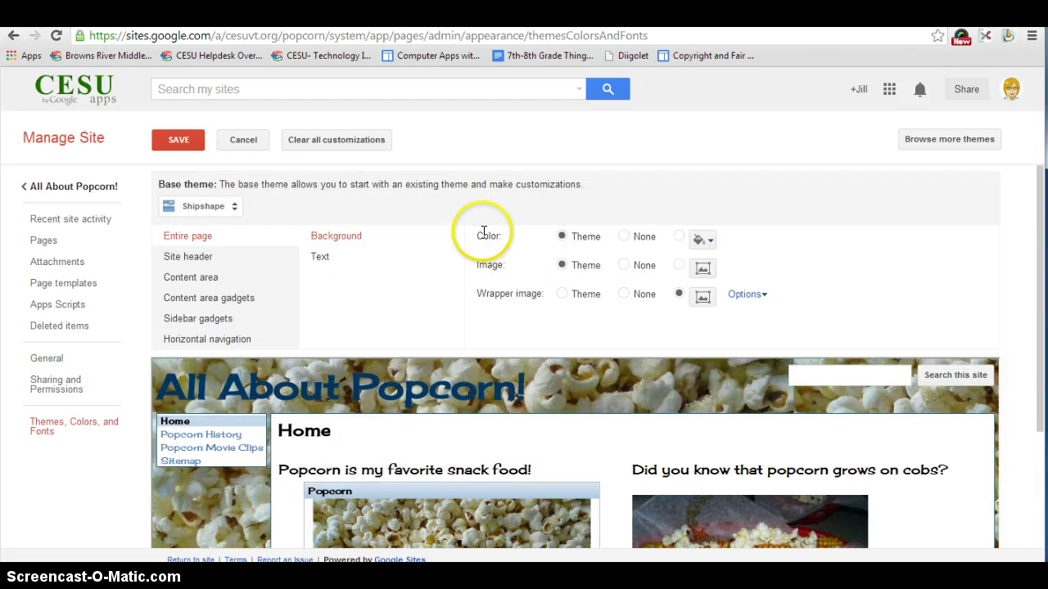
Set the entire page's background color to a custom pale yellow and save the theme changes
left_click(678, 236)
left_click(709, 239)
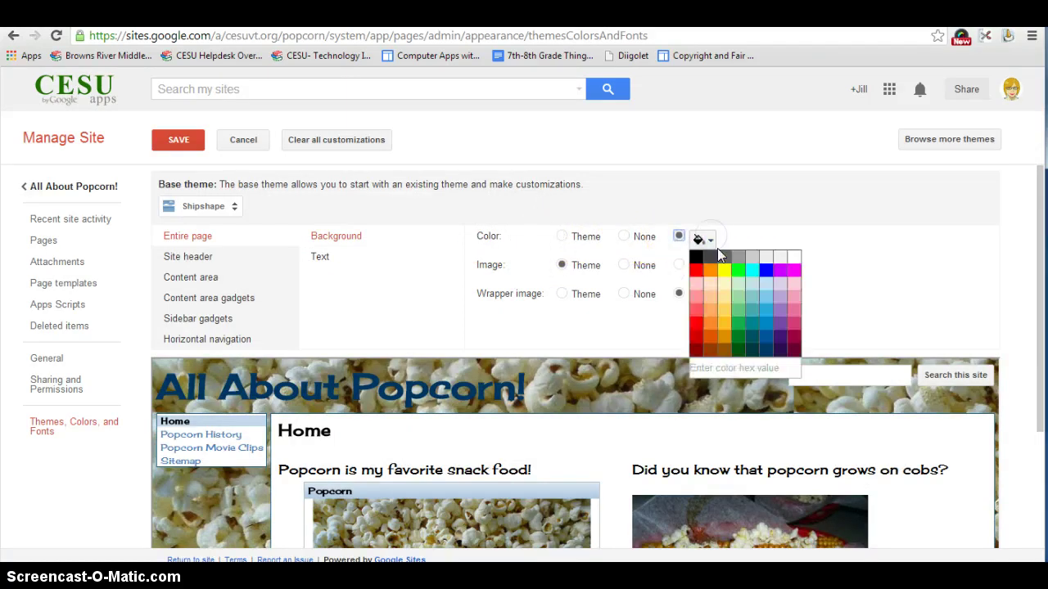
left_click(726, 291)
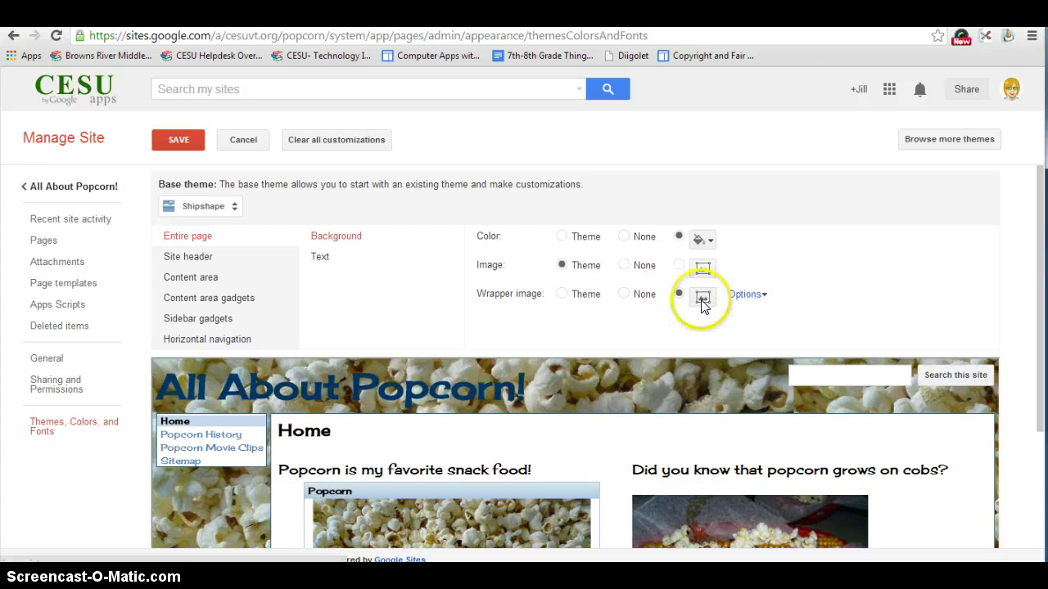
left_click(175, 141)
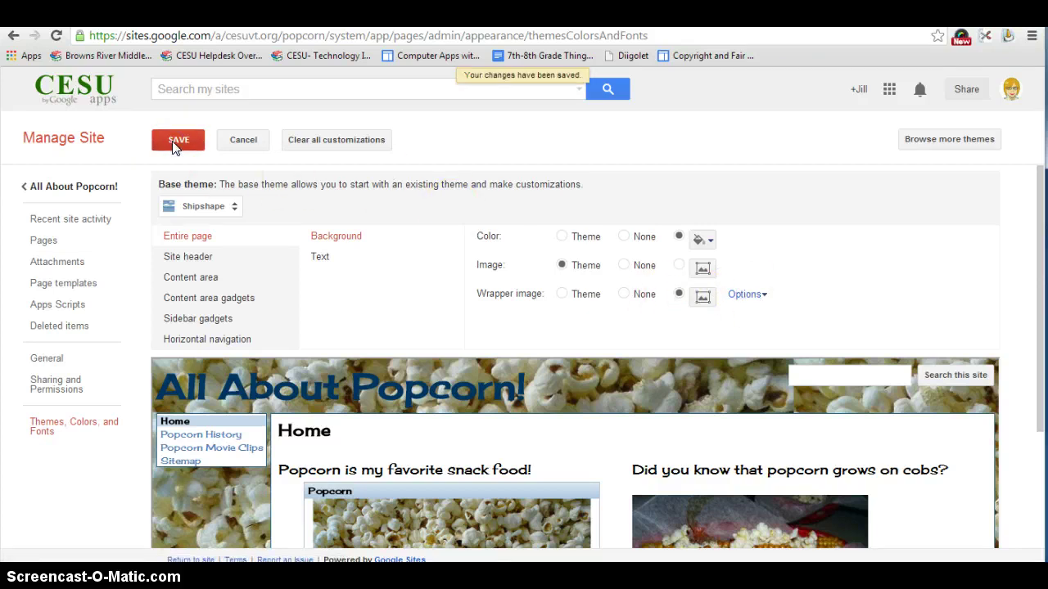
Check the new background on the site's home page and reopen the themes, colors and fonts settings
left_click(90, 193)
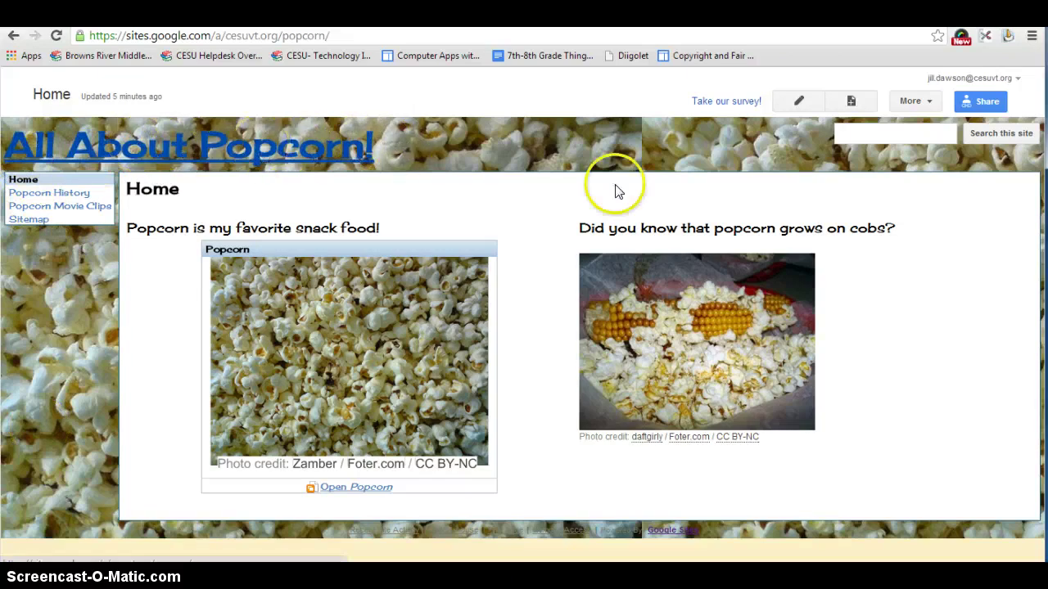
left_click(933, 102)
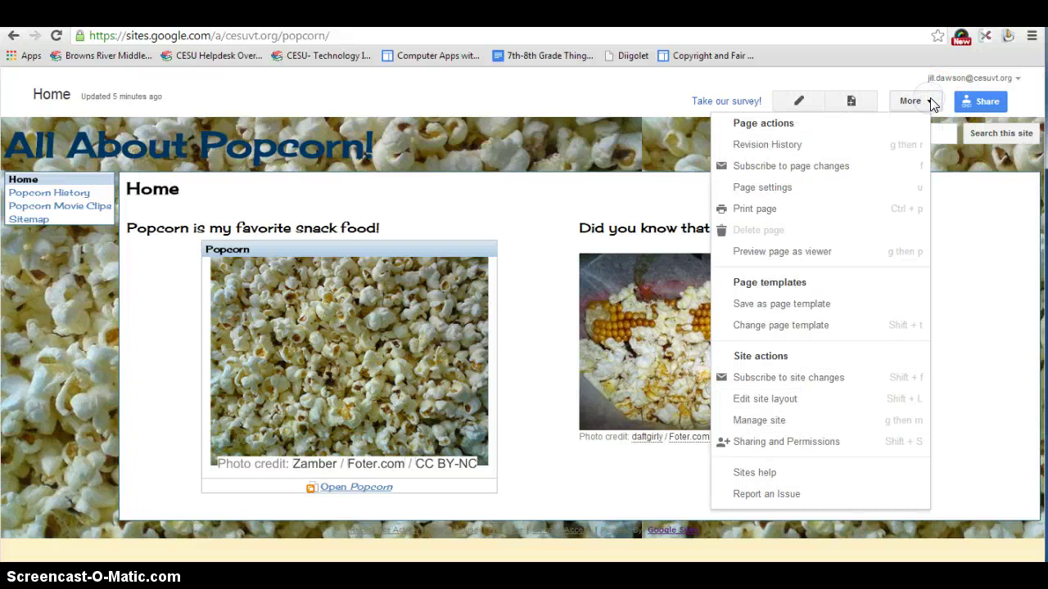
left_click(741, 420)
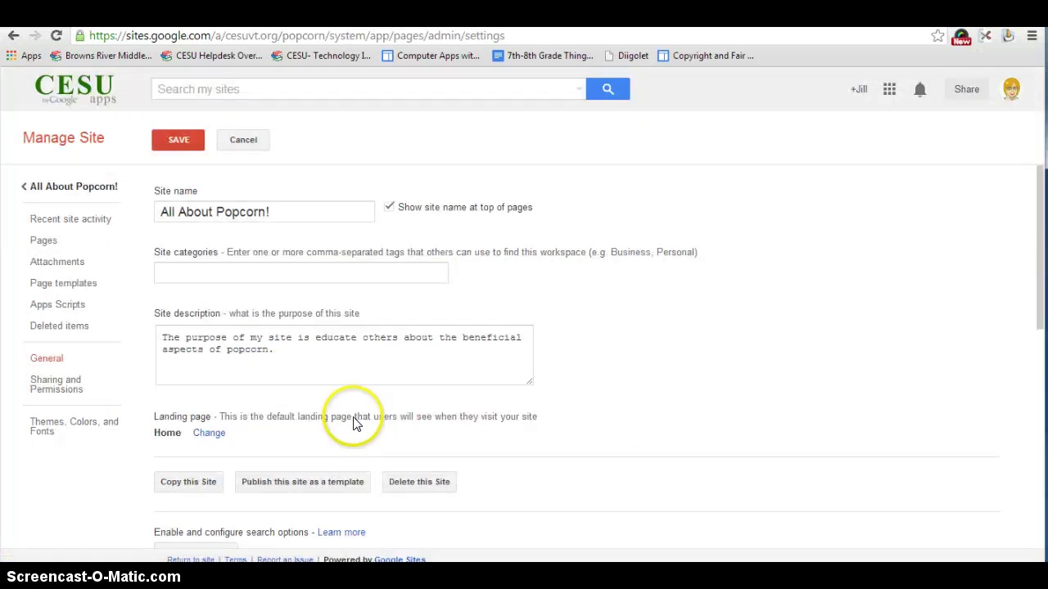
left_click(48, 429)
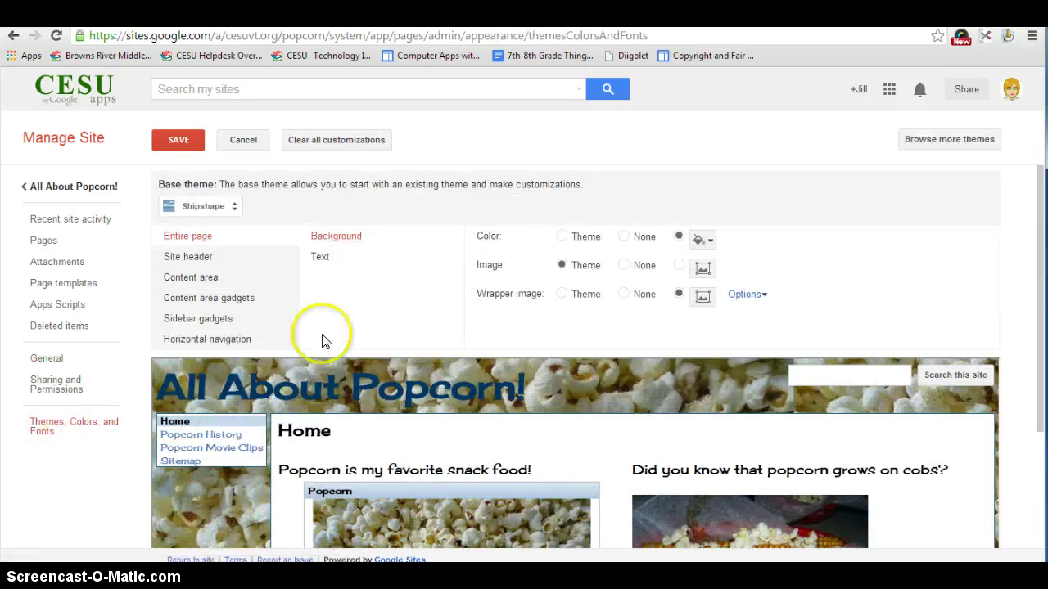
Set the text font for the entire page to Cherry Cream Soda
left_click(320, 261)
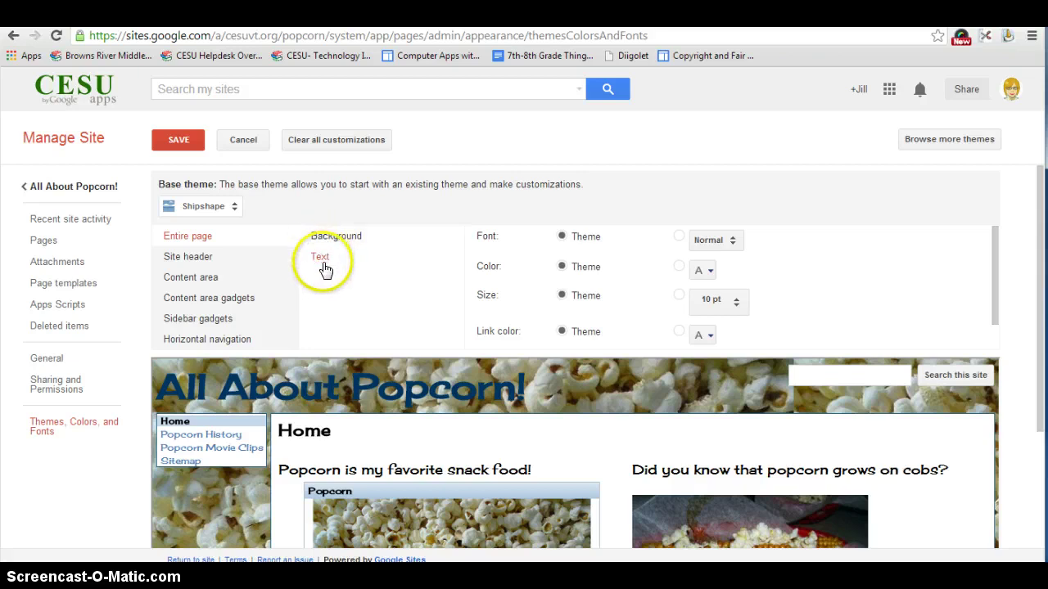
left_click(320, 258)
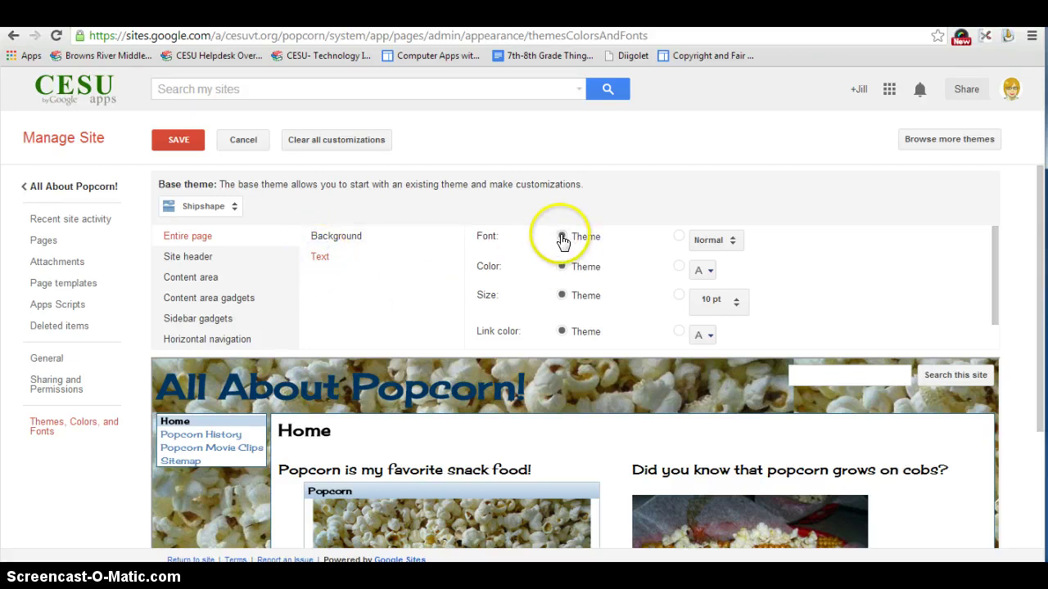
left_click(678, 237)
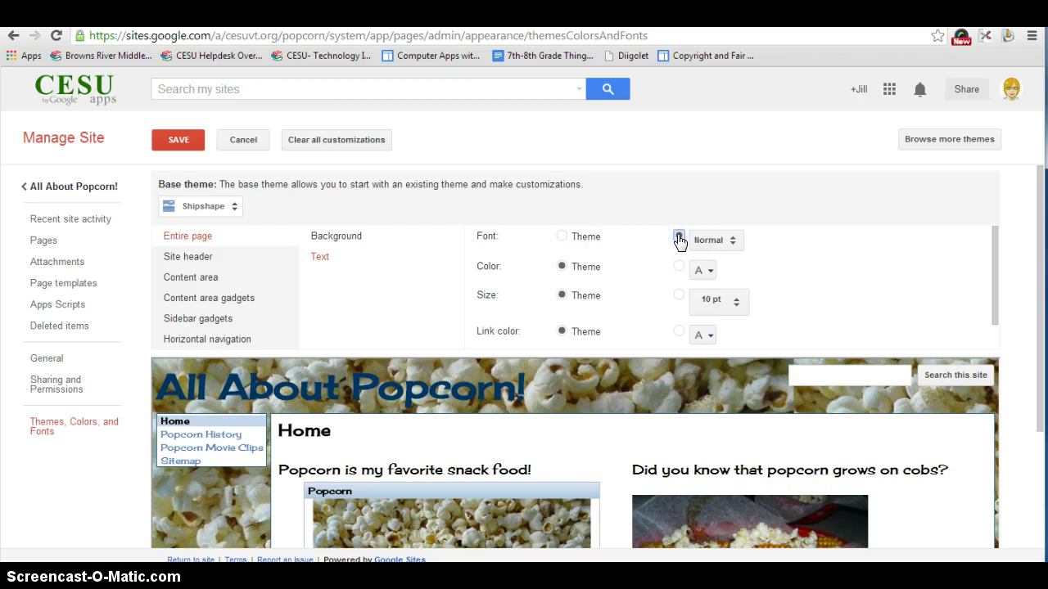
left_click(733, 246)
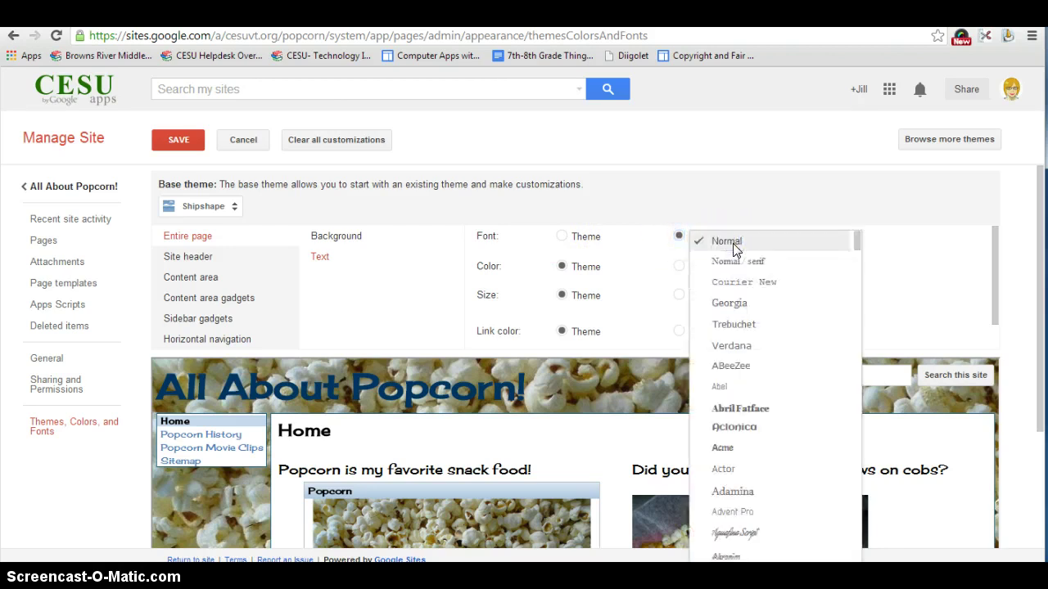
left_click_drag(858, 250, 869, 311)
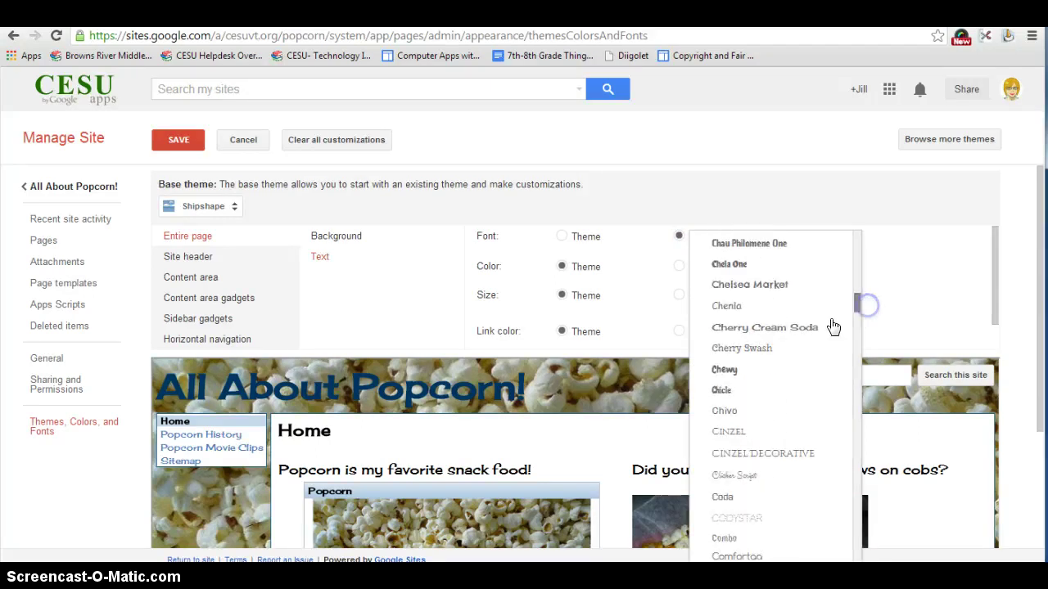
left_click(791, 329)
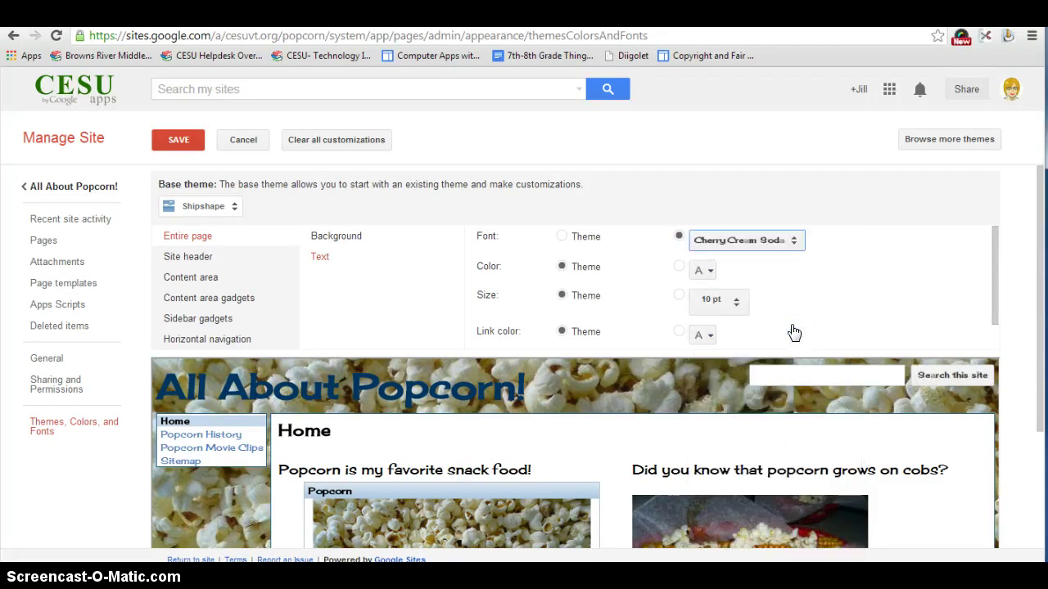
Set the entire page's text size to 16 pt and save the theme changes
left_click(734, 299)
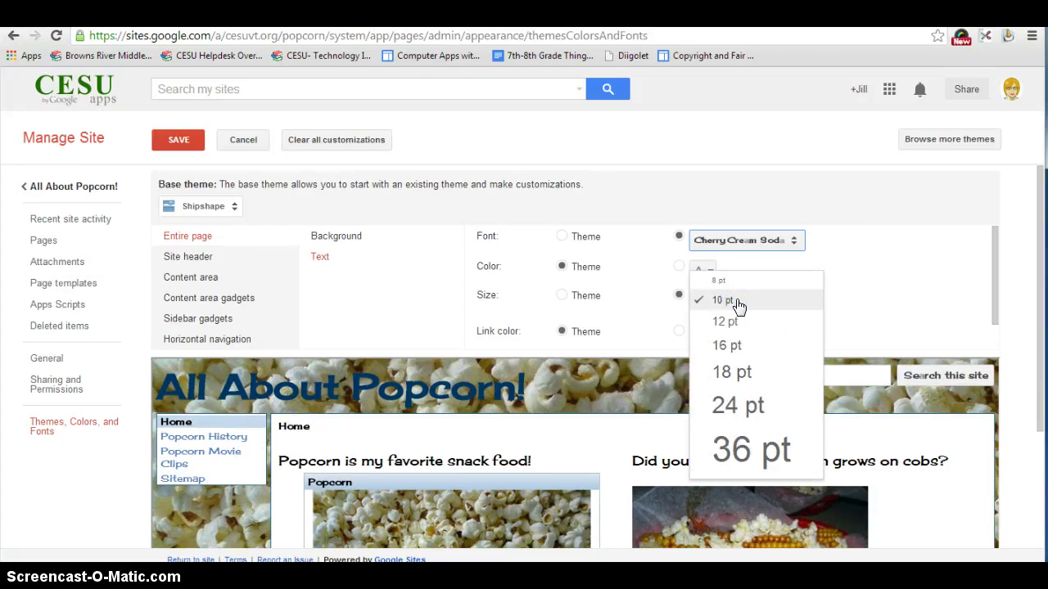
left_click(710, 326)
left_click(709, 345)
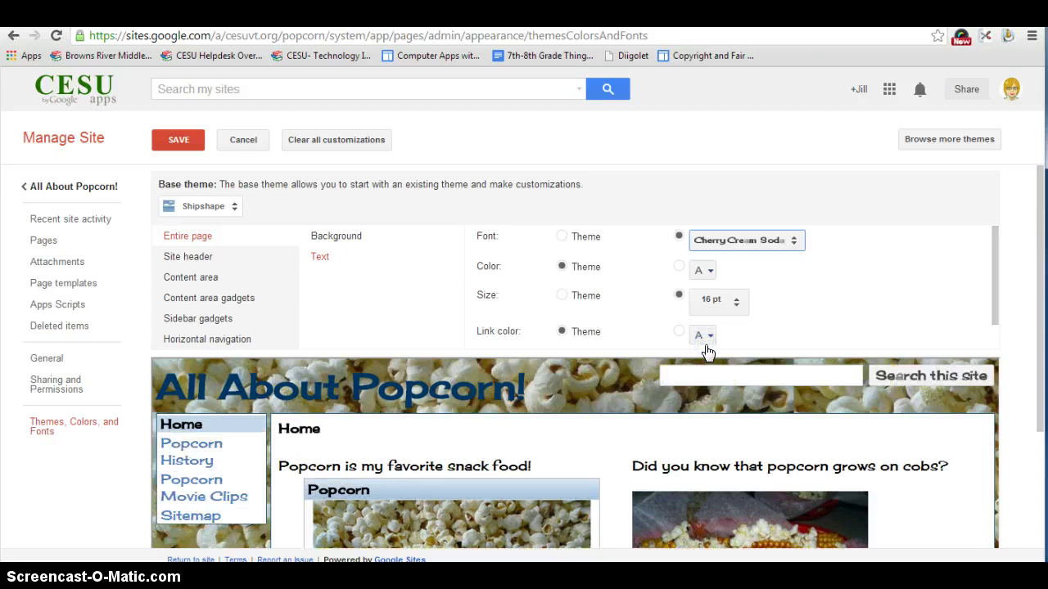
left_click(678, 332)
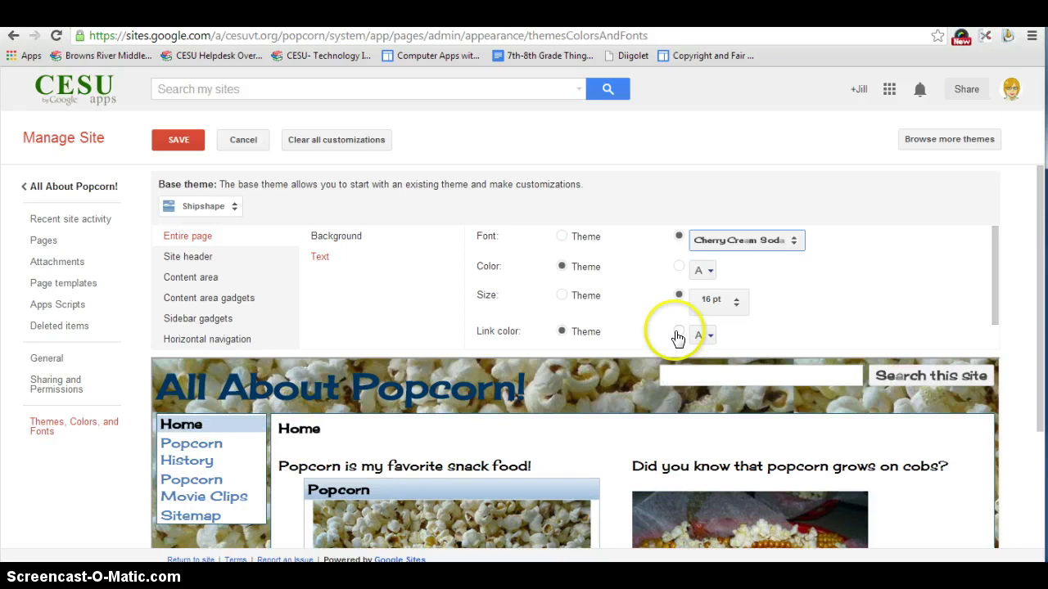
left_click(159, 144)
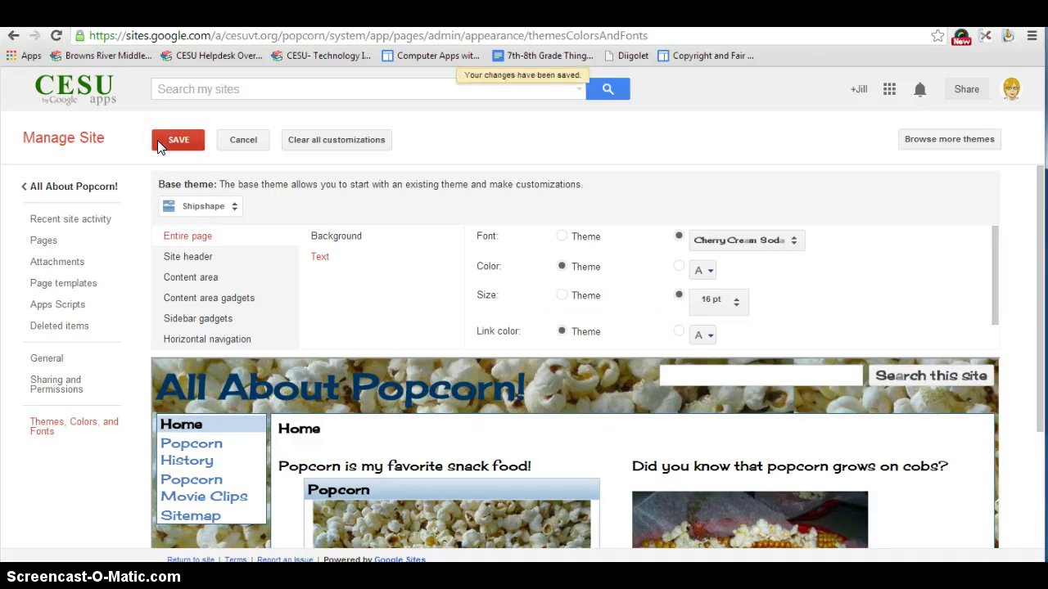
Review the site header's background options and its title font, color and size settings
left_click(194, 258)
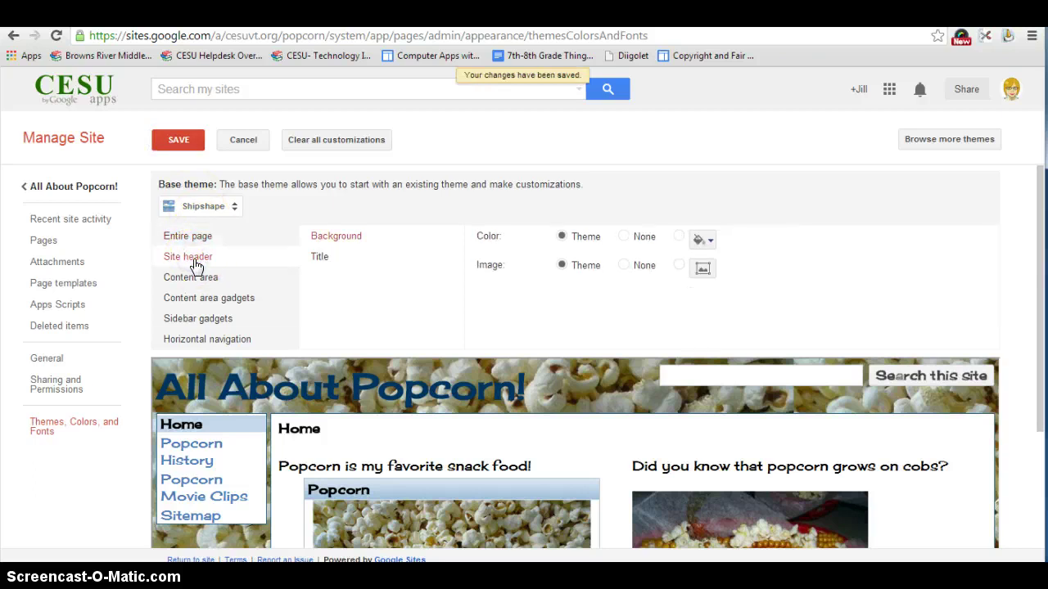
left_click(194, 391)
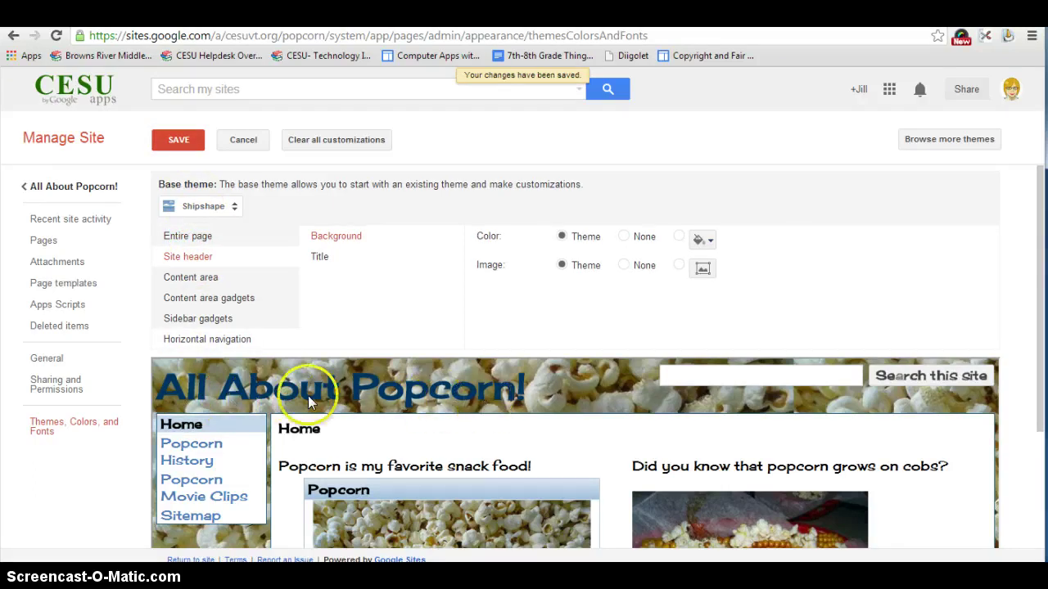
left_click(318, 259)
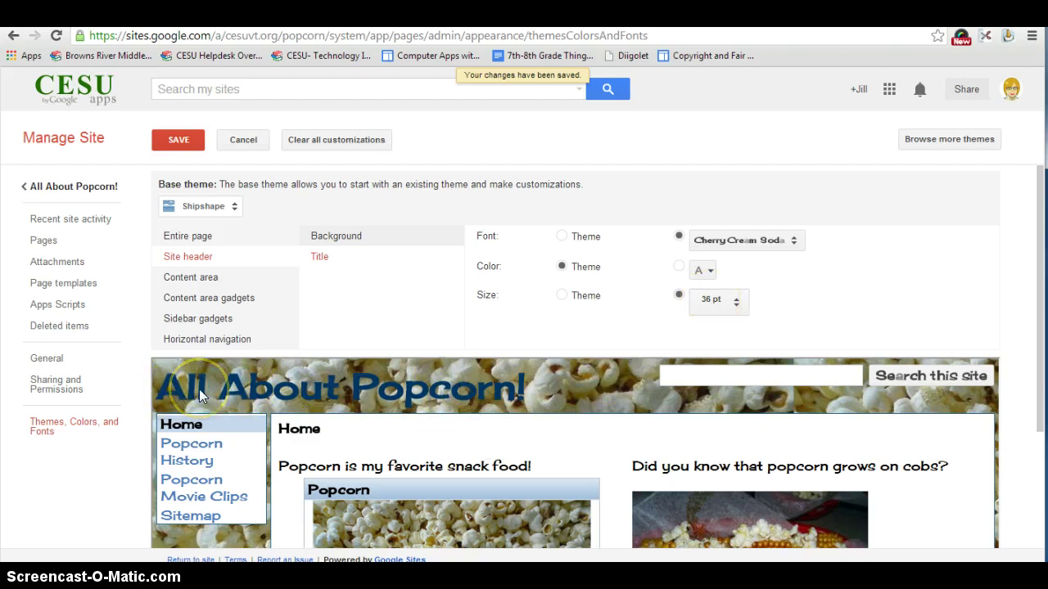
Set the content area's text size to 16 pt and save the theme changes
left_click(189, 279)
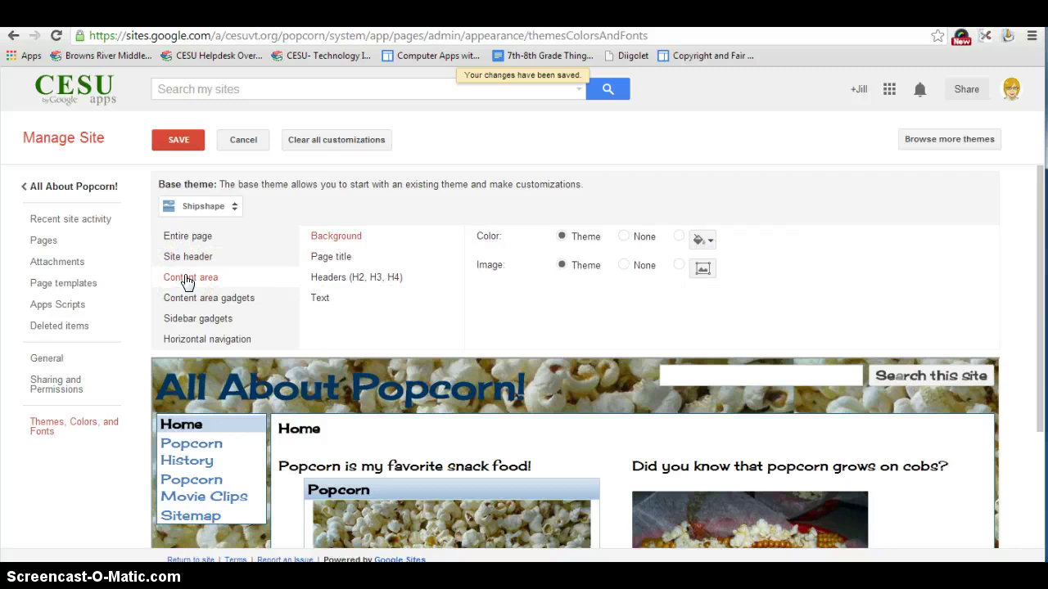
left_click(319, 298)
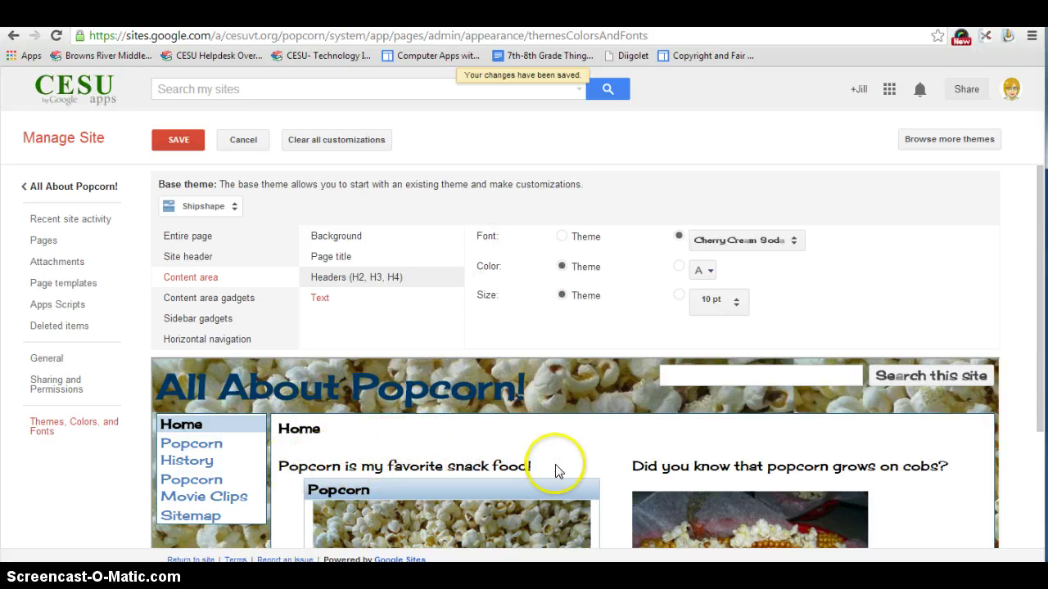
left_click(734, 305)
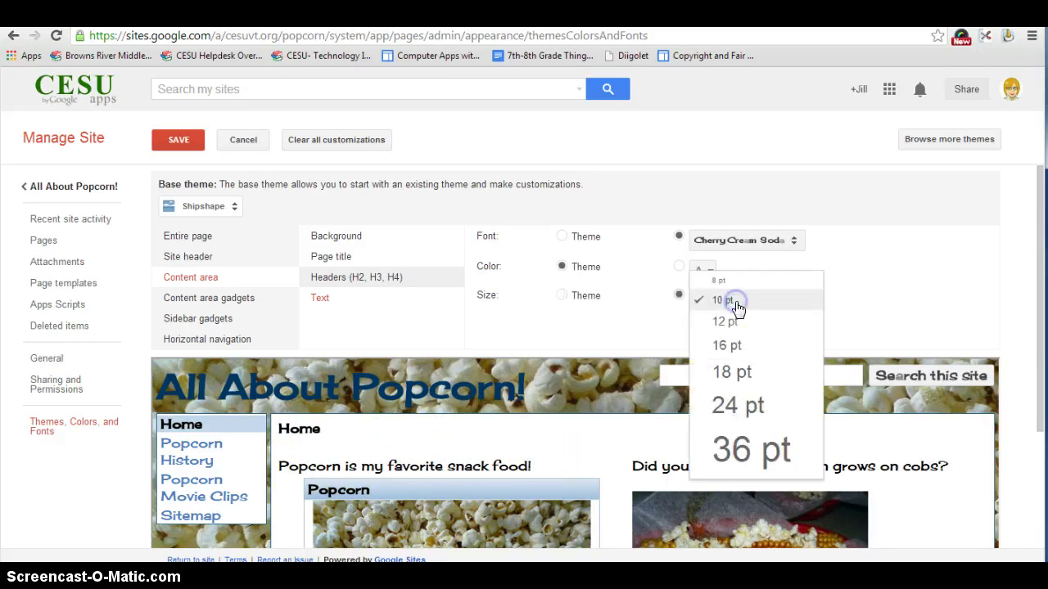
left_click(725, 347)
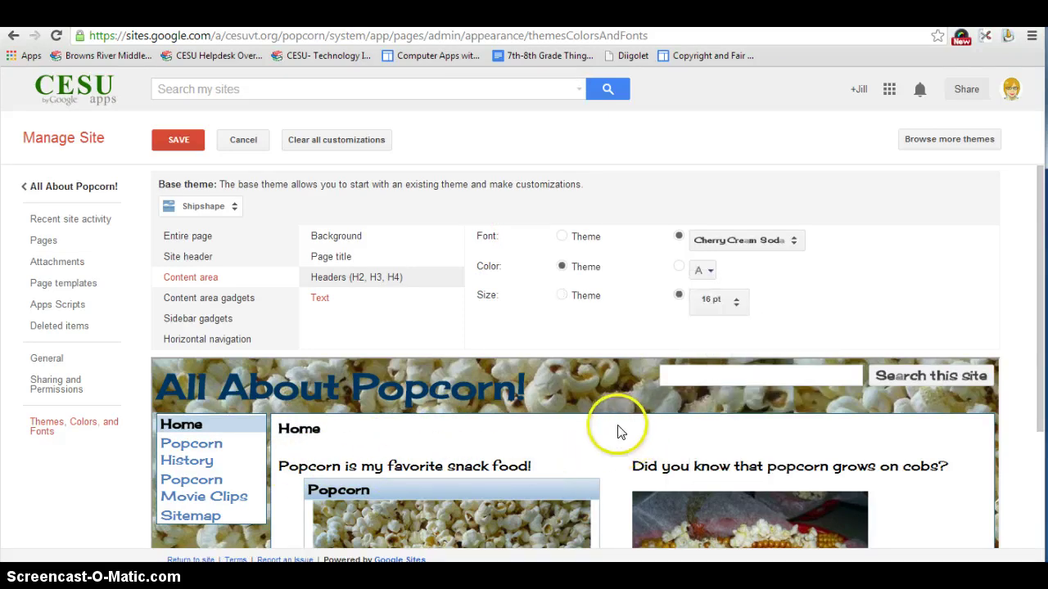
left_click(159, 143)
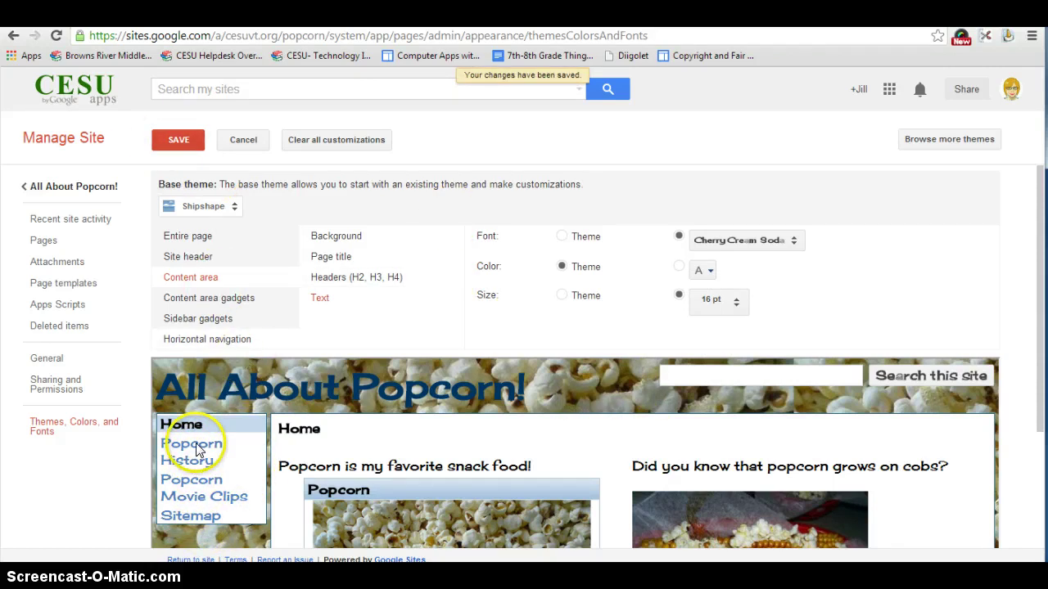
Open the text settings of the sidebar gadgets
left_click(175, 322)
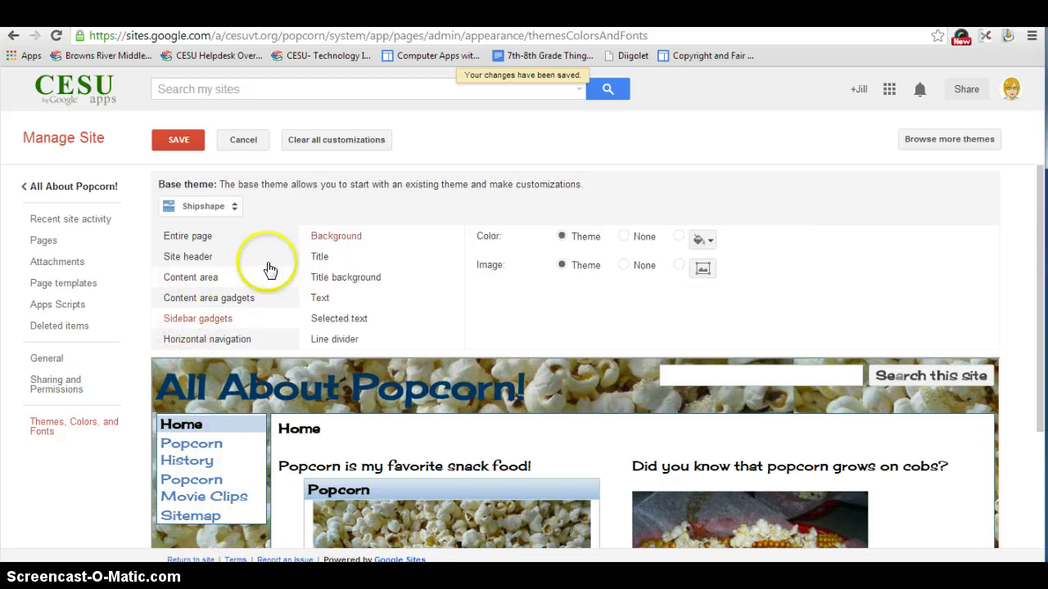
left_click(324, 301)
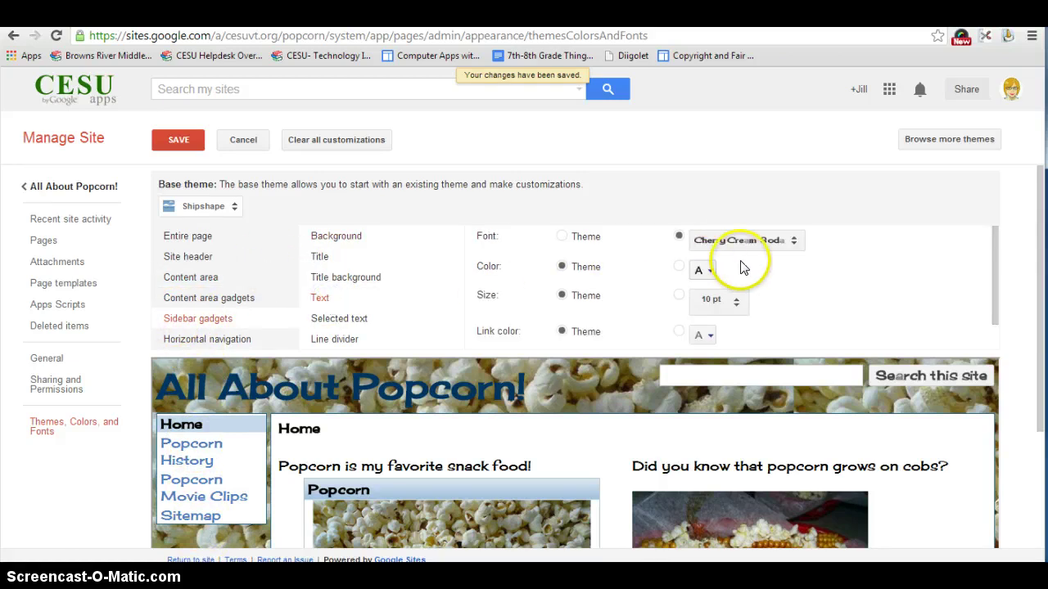